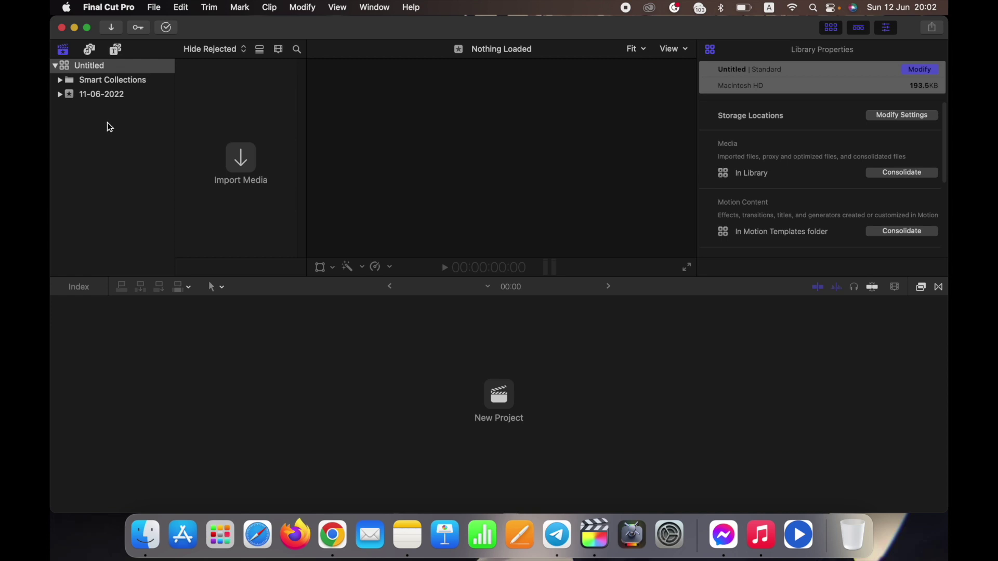
Look through the Music and Sound Effects collections and listen to the Ambient Effect 1 sound
left_click(88, 52)
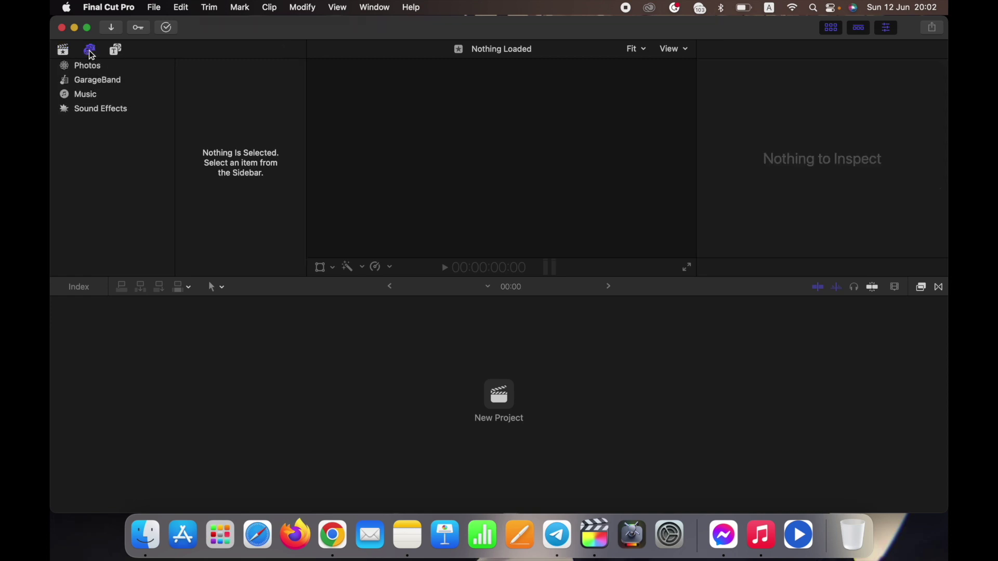
left_click(95, 99)
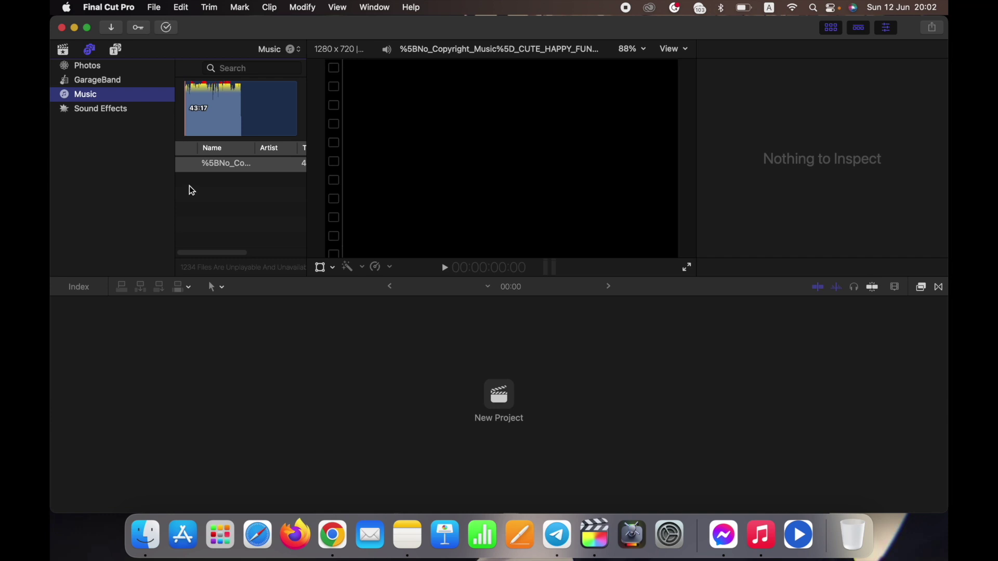
left_click(125, 112)
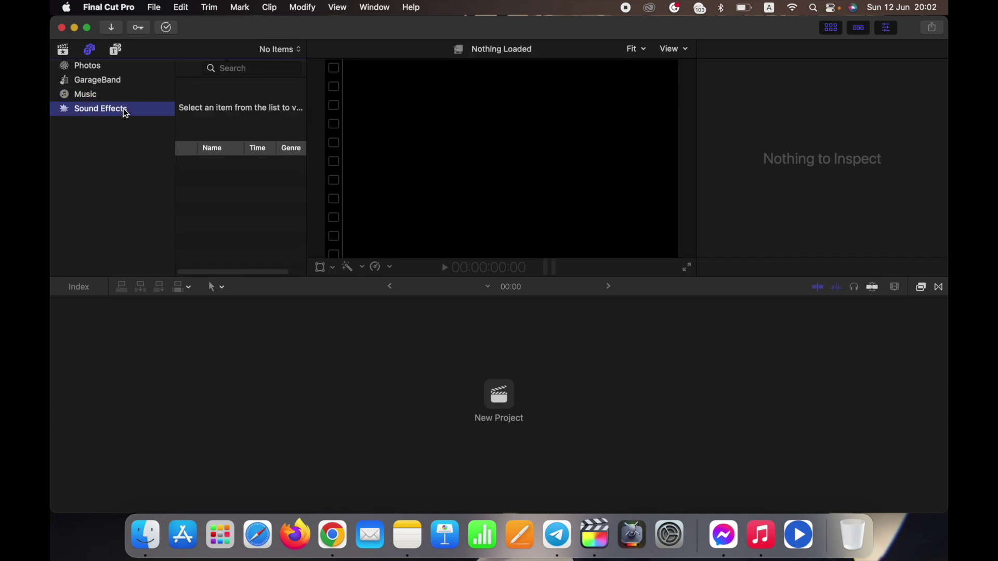
left_click(200, 169)
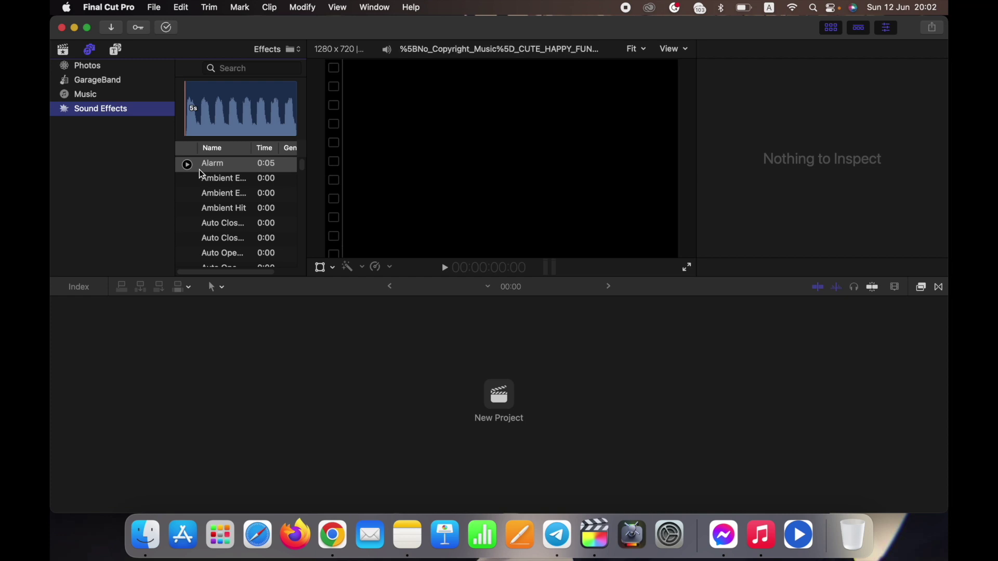
left_click(227, 183)
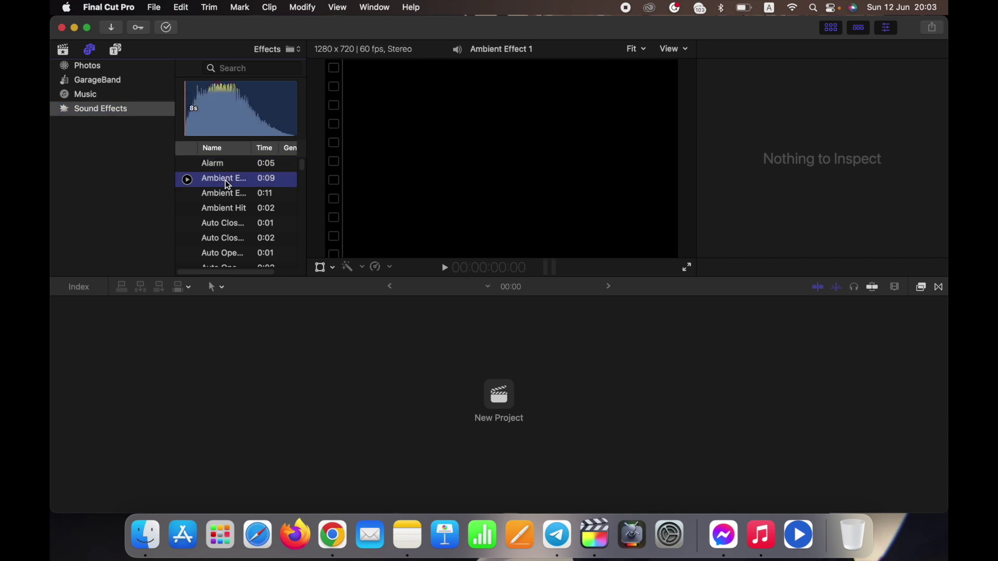
left_click(188, 180)
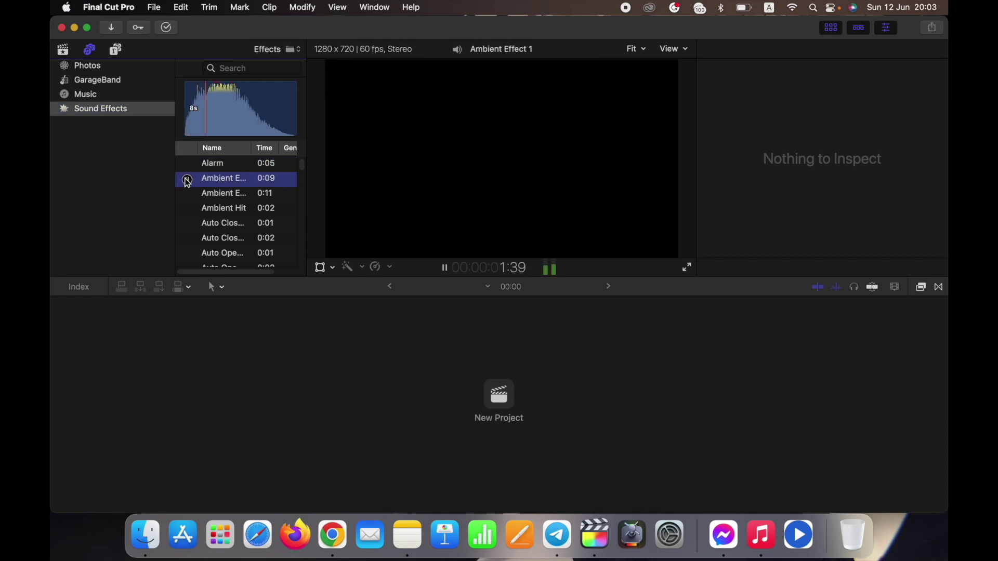
left_click(188, 180)
Find the Water Lake sound effect further down the list and listen to part of it
scroll(188, 192, "down", 4)
scroll(222, 202, "down", 15)
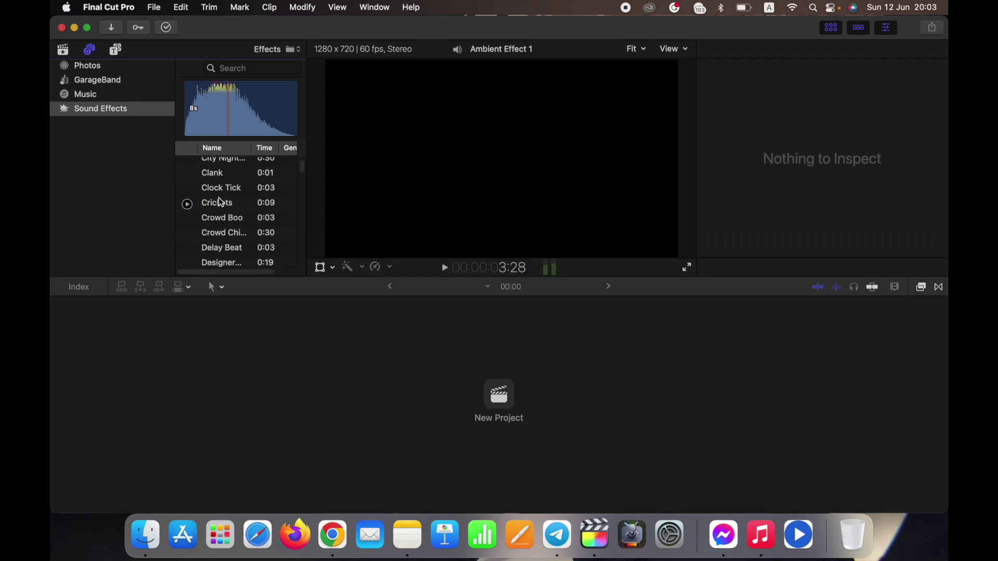
scroll(222, 202, "down", 20)
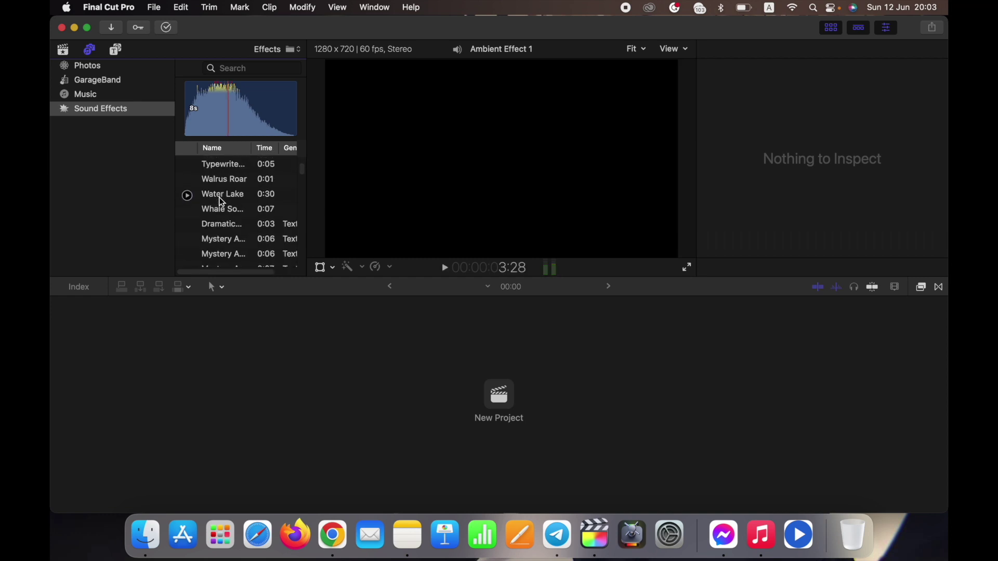
left_click(222, 199)
left_click(188, 196)
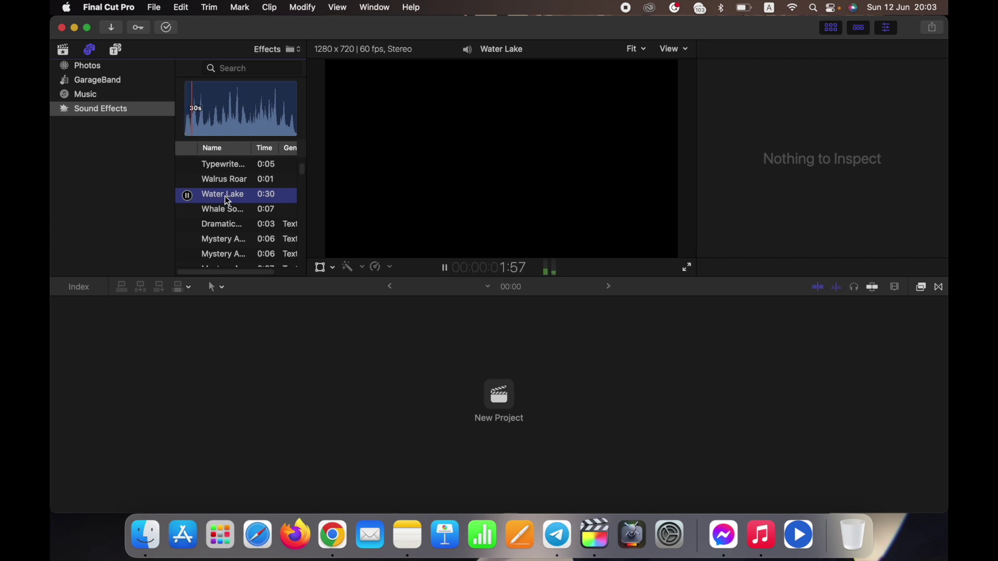
left_click(188, 197)
scroll(206, 205, "down", 2)
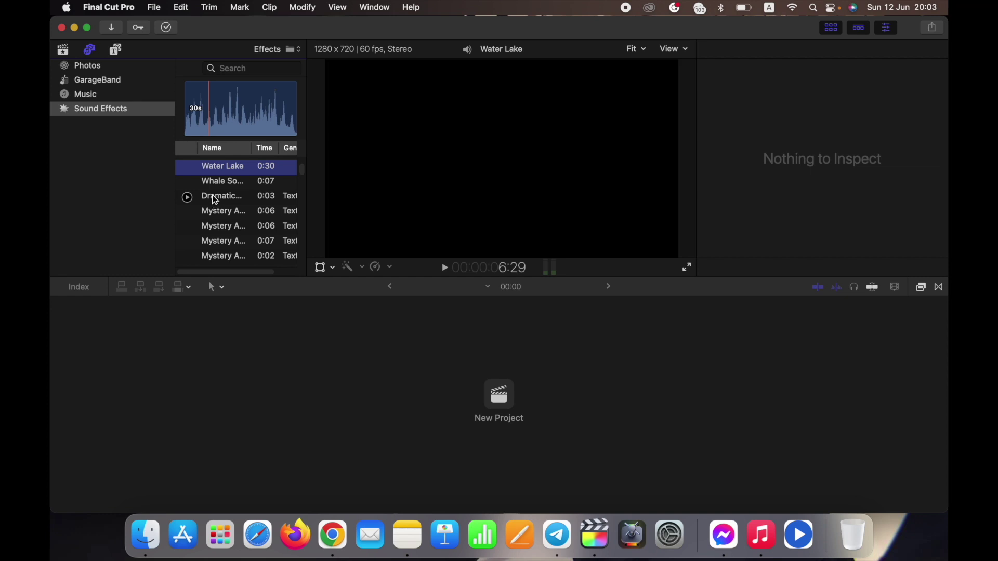
Show the installed titles and browse the collection from the 360° titles to the Keynote title
left_click(116, 51)
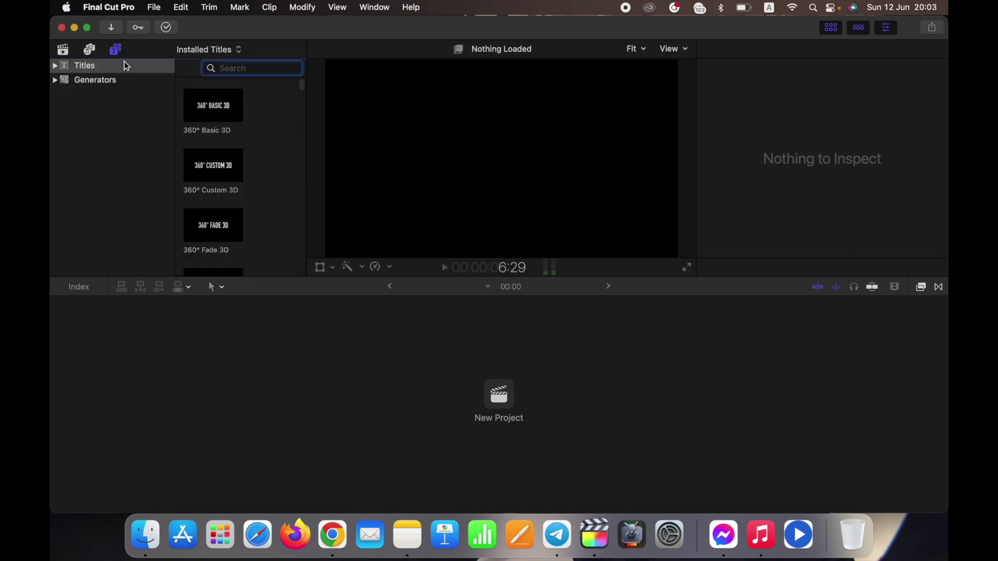
scroll(252, 148, "down", 5)
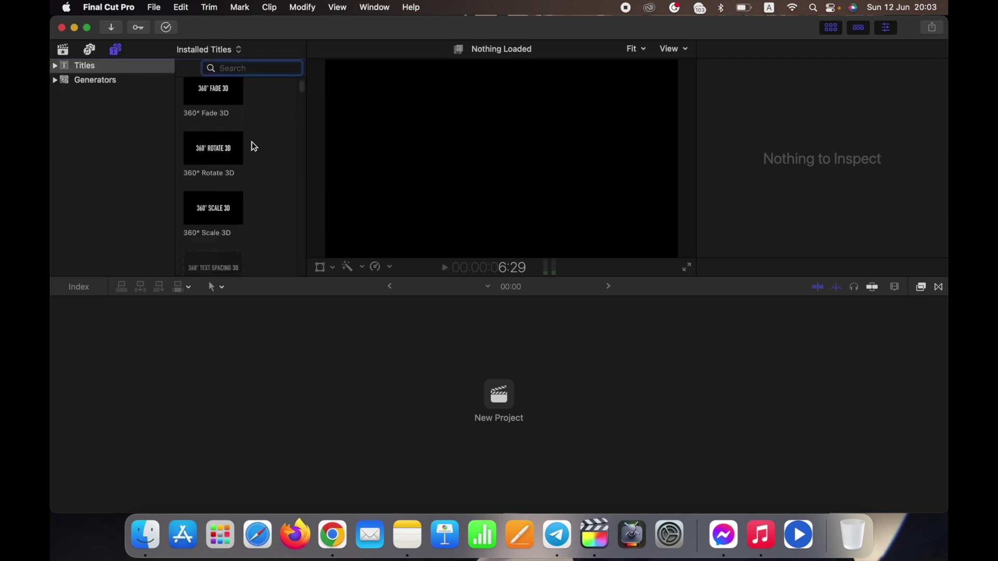
scroll(253, 149, "down", 8)
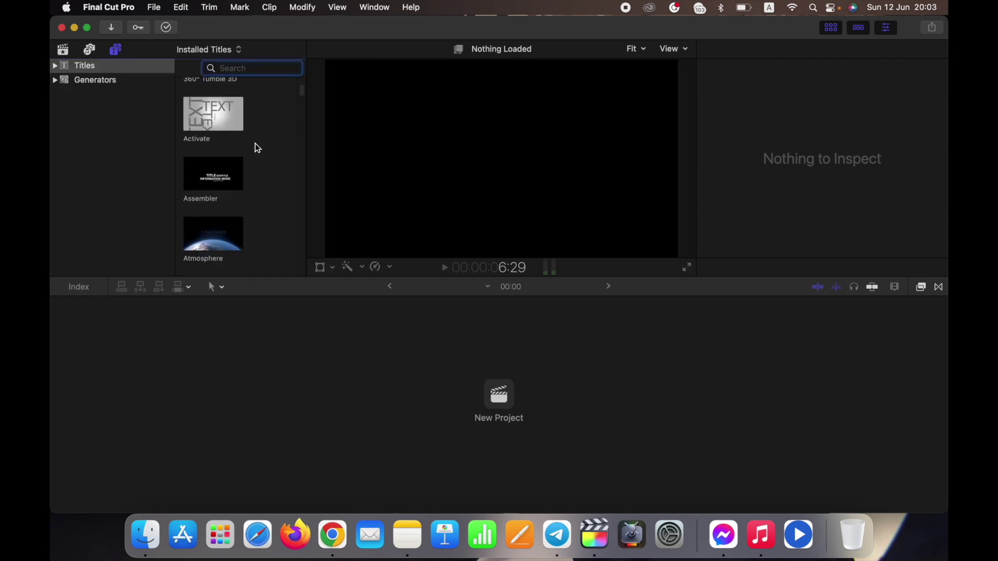
scroll(257, 149, "down", 6)
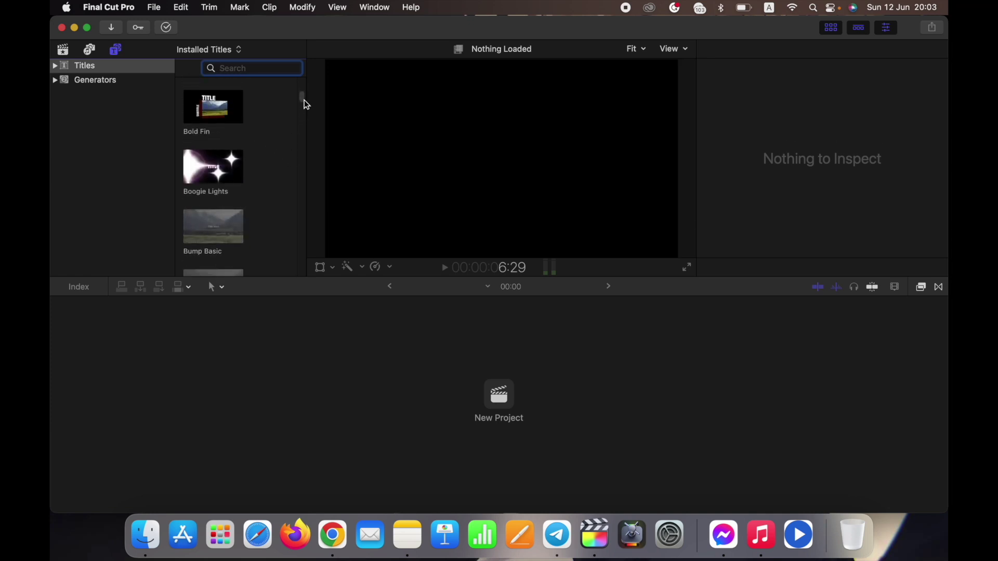
left_click_drag(305, 100, 305, 133)
scroll(227, 218, "down", 4)
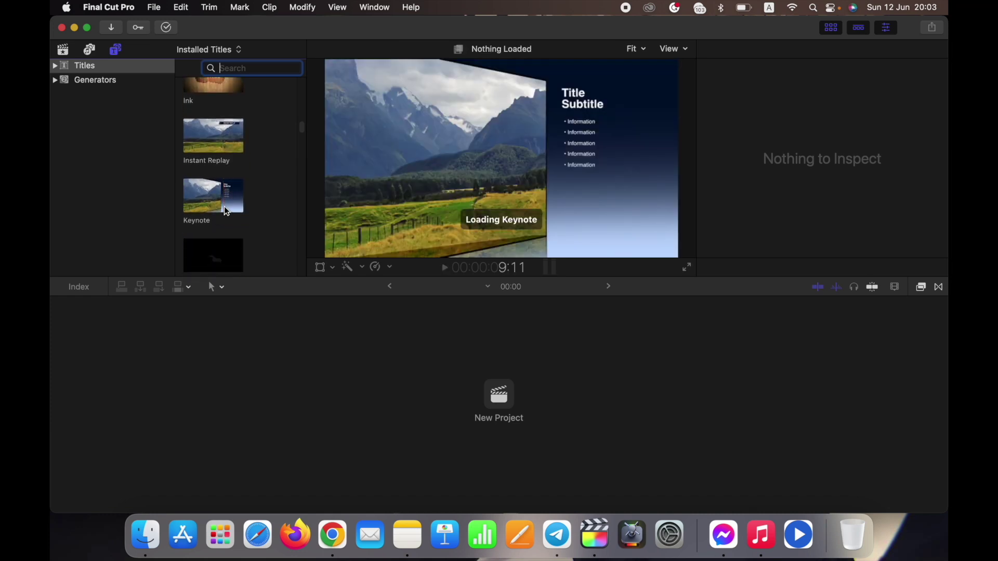
Examine the Keynote, Knock Down and Looseleaf titles, and browse the installed titles to the end of the collection
left_click(224, 209)
left_click(231, 244)
scroll(231, 243, "down", 2)
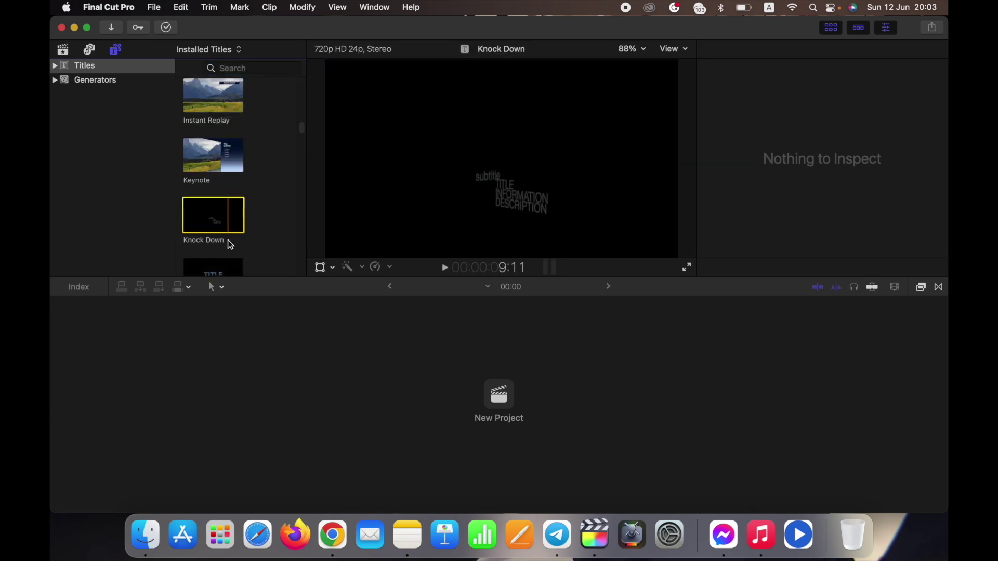
scroll(231, 241, "down", 3)
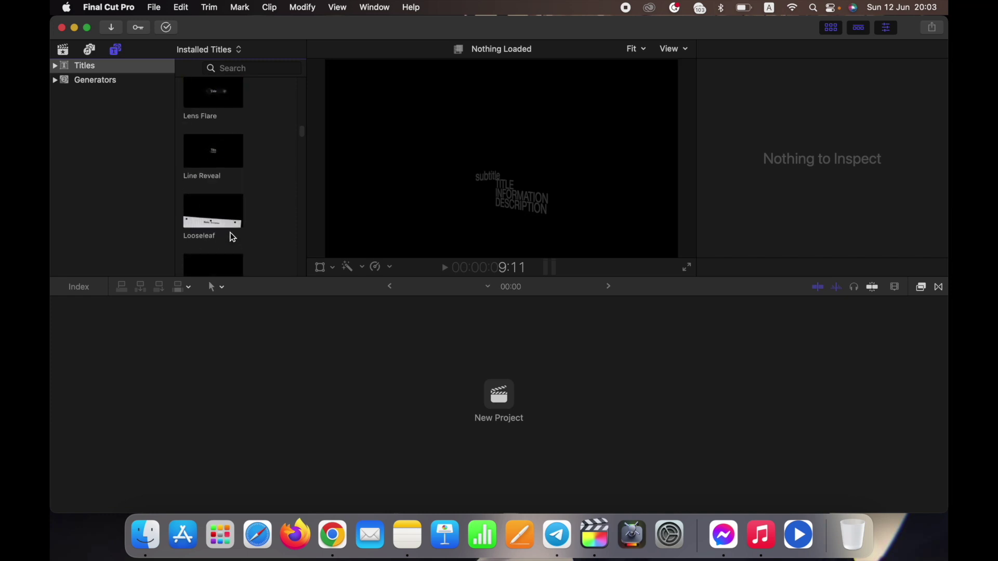
left_click(232, 227)
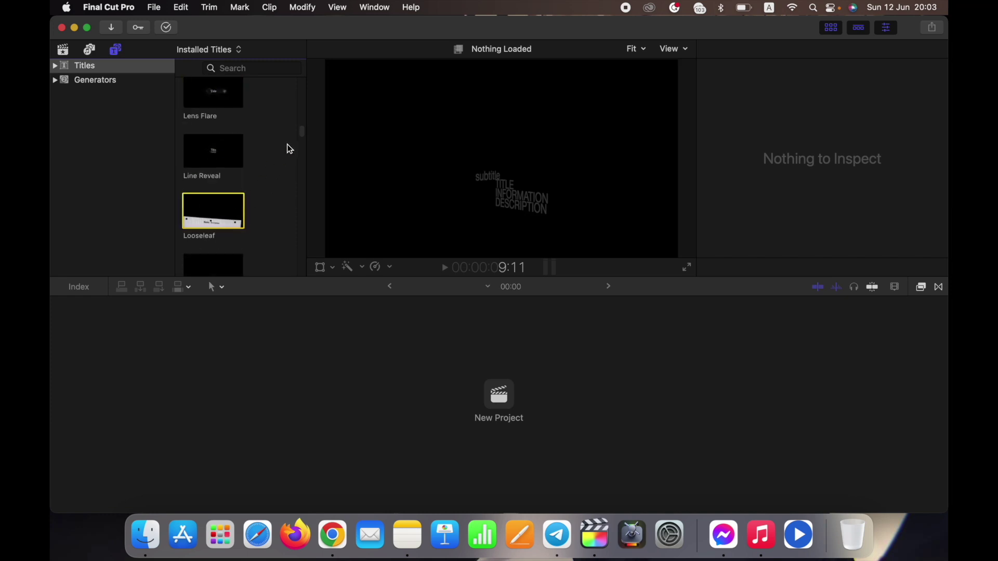
left_click_drag(301, 134, 310, 290)
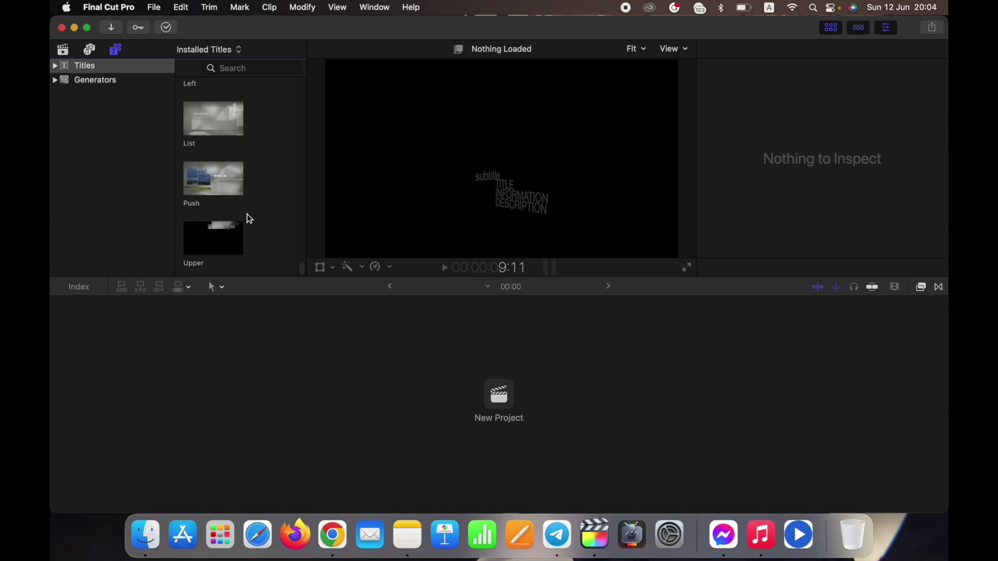
Return to the Untitled library and open the media import window on the Desktop folder
left_click(63, 49)
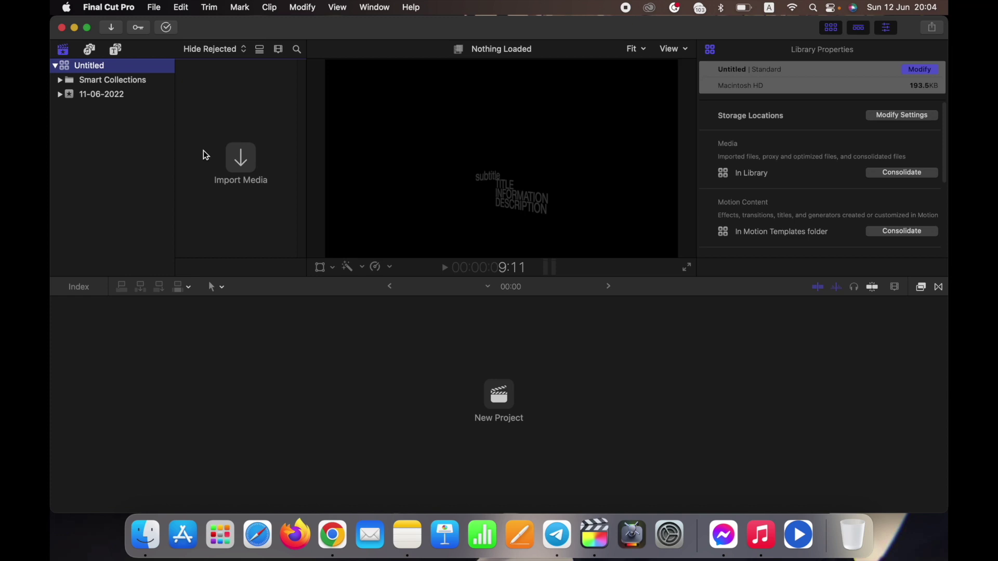
key("super+i")
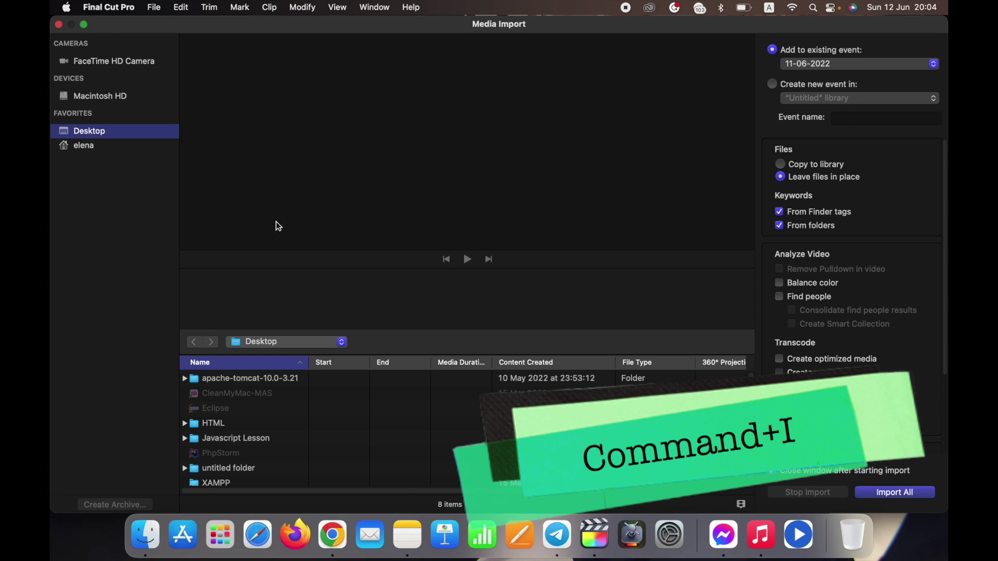
left_click(61, 26)
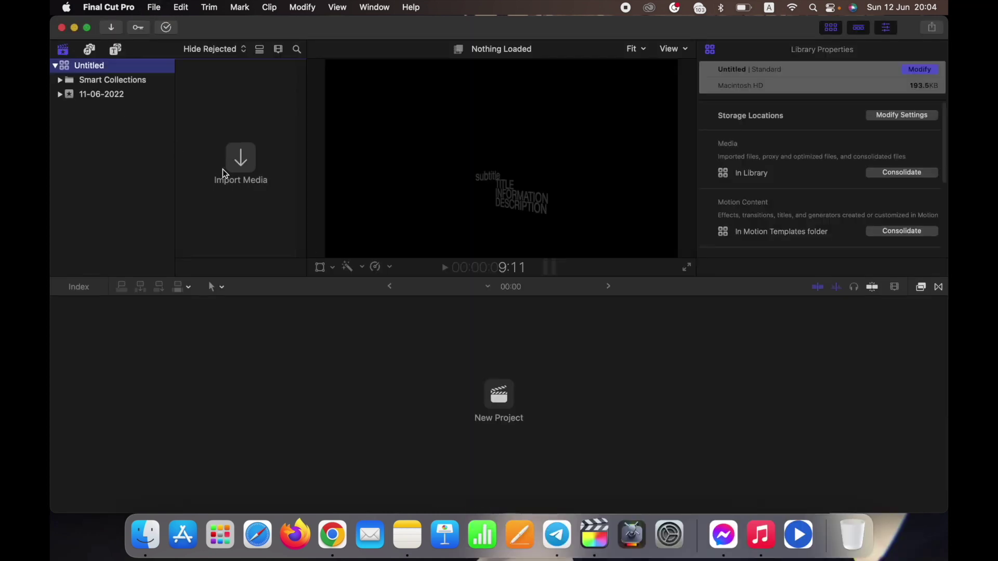
left_click(240, 162)
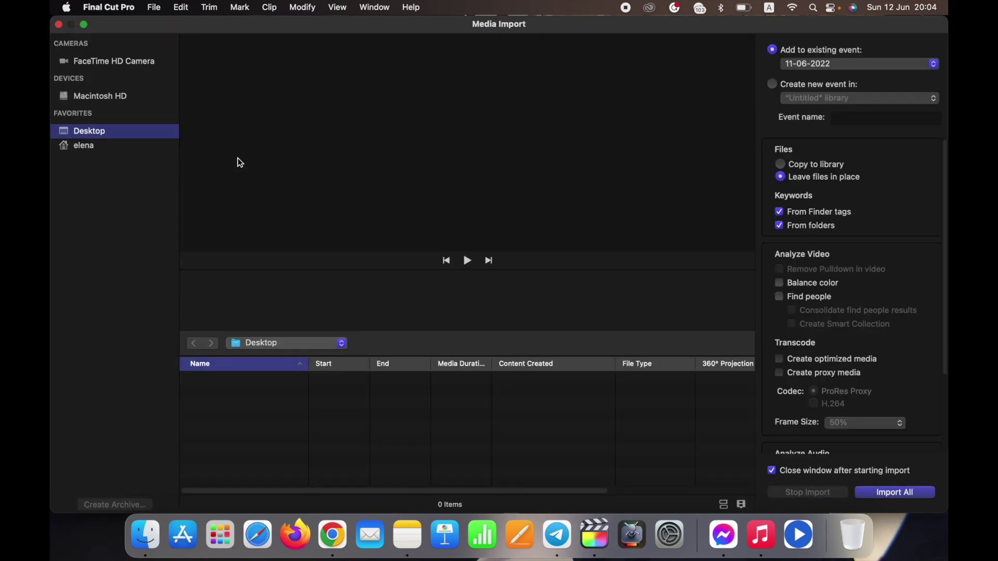
scroll(277, 425, "down", 1)
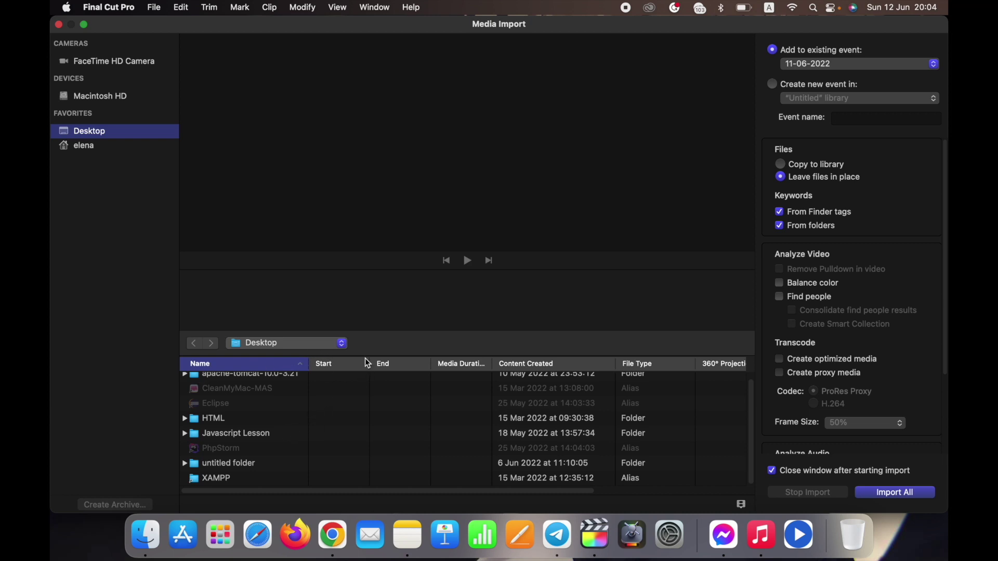
Import the first Pink Purple gradient Kawaii clip from the home folder's Movies folder into the 11-06-2022 event and play it
left_click(342, 344)
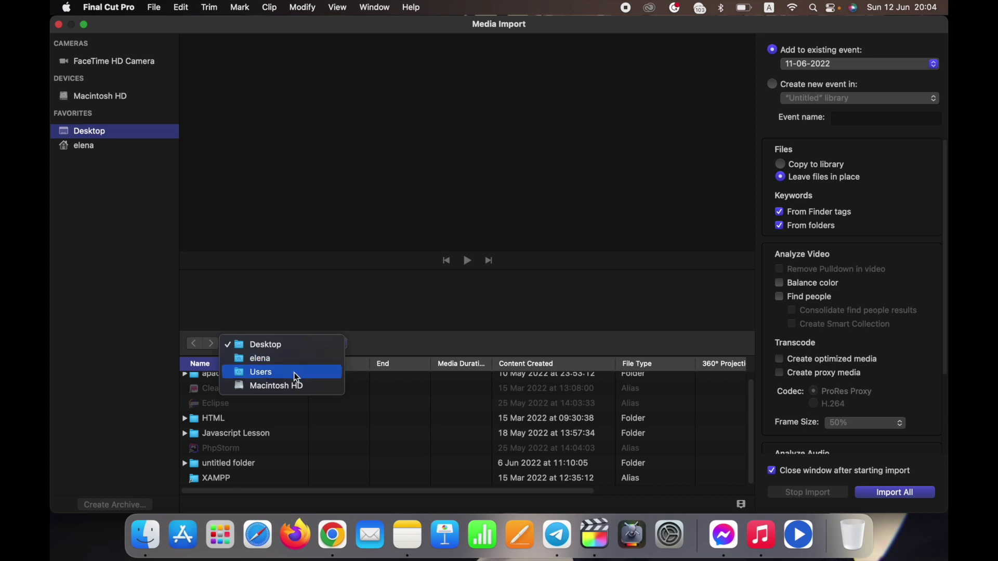
left_click(285, 361)
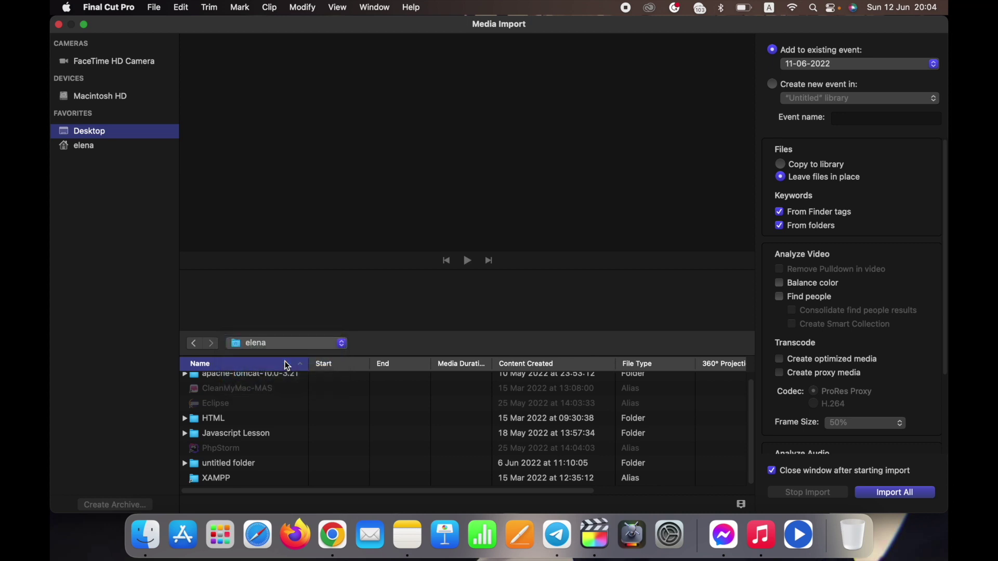
scroll(246, 447, "down", 8)
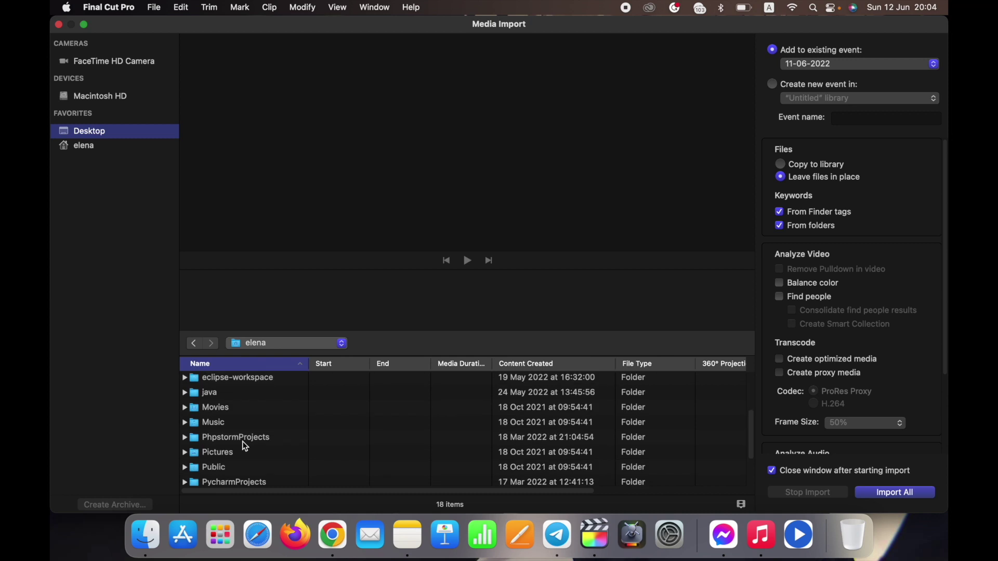
scroll(246, 447, "up", 2)
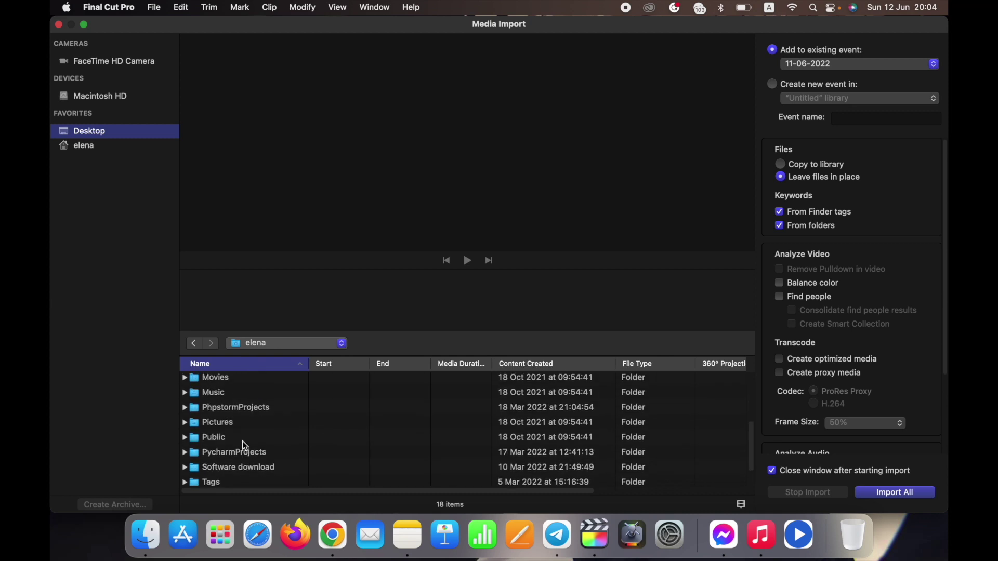
double_click(243, 380)
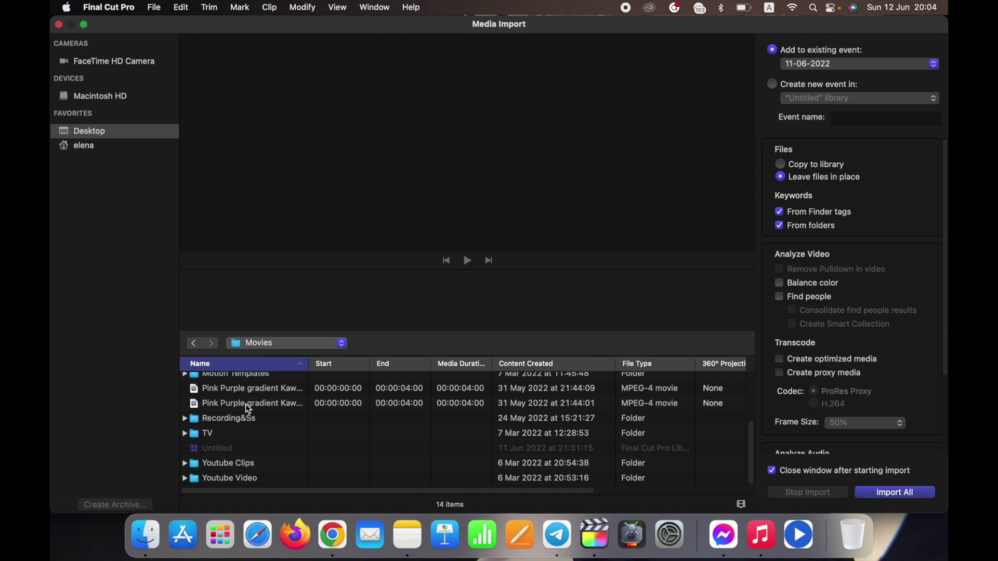
left_click(273, 390)
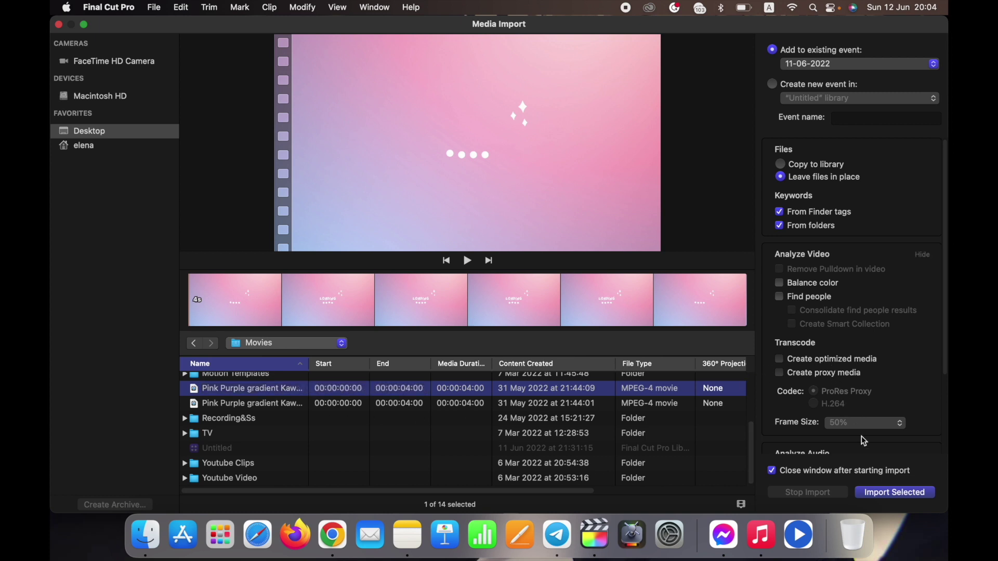
left_click(887, 492)
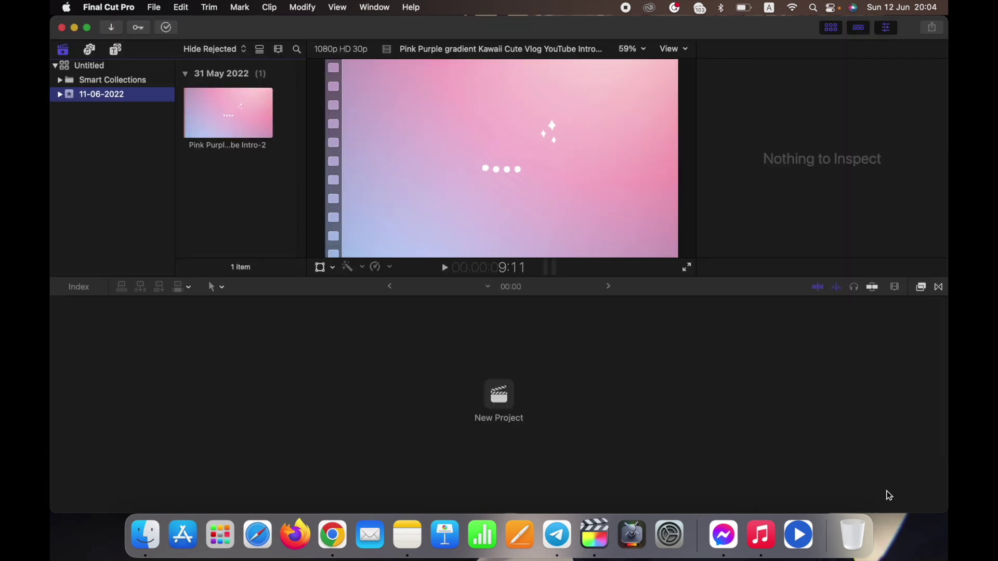
left_click(487, 214)
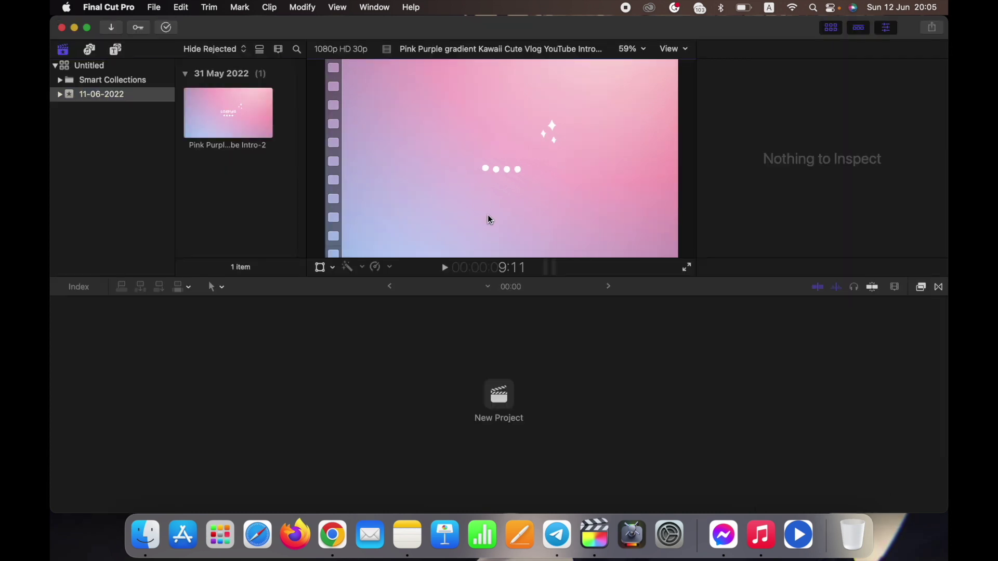
left_click(444, 268)
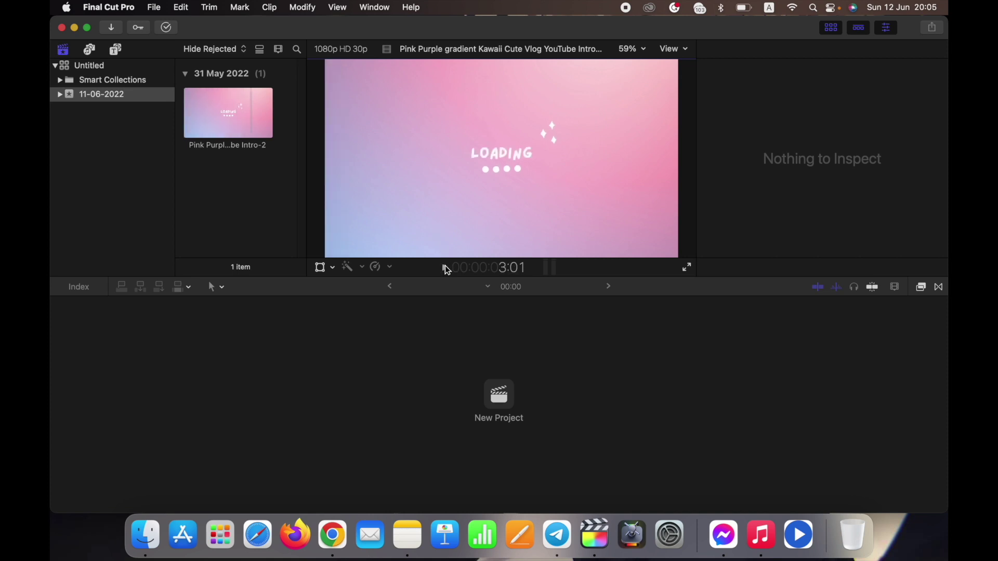
Create a new project named "loading" in the 11-06-2022 event with the default settings
left_click(498, 397)
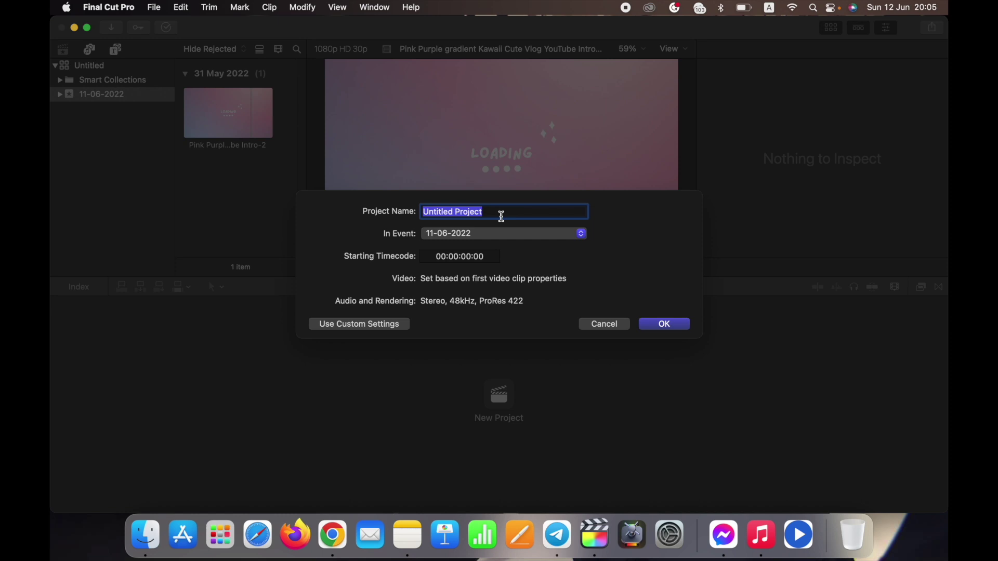
key("BackSpace")
type("load")
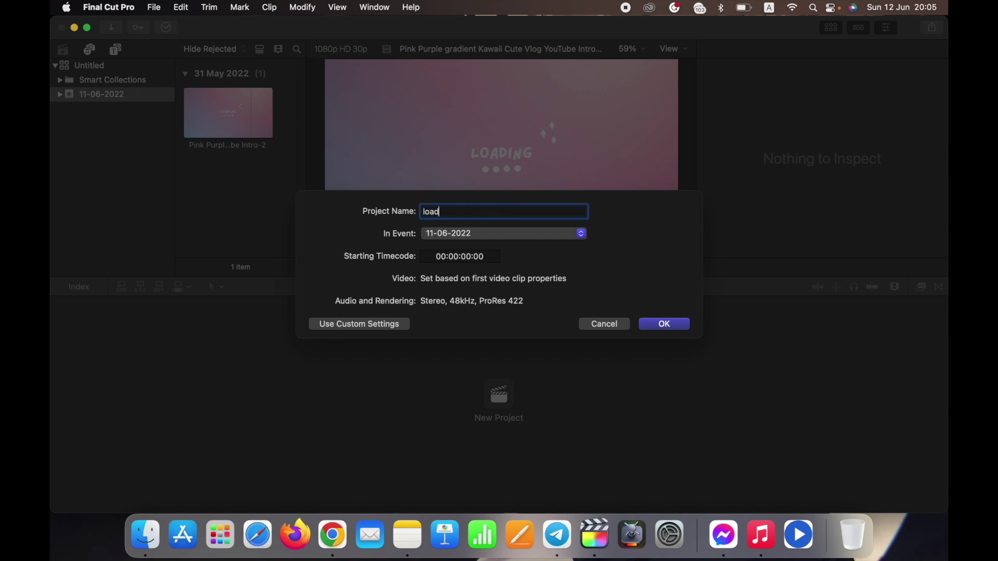
type("ing")
left_click(677, 328)
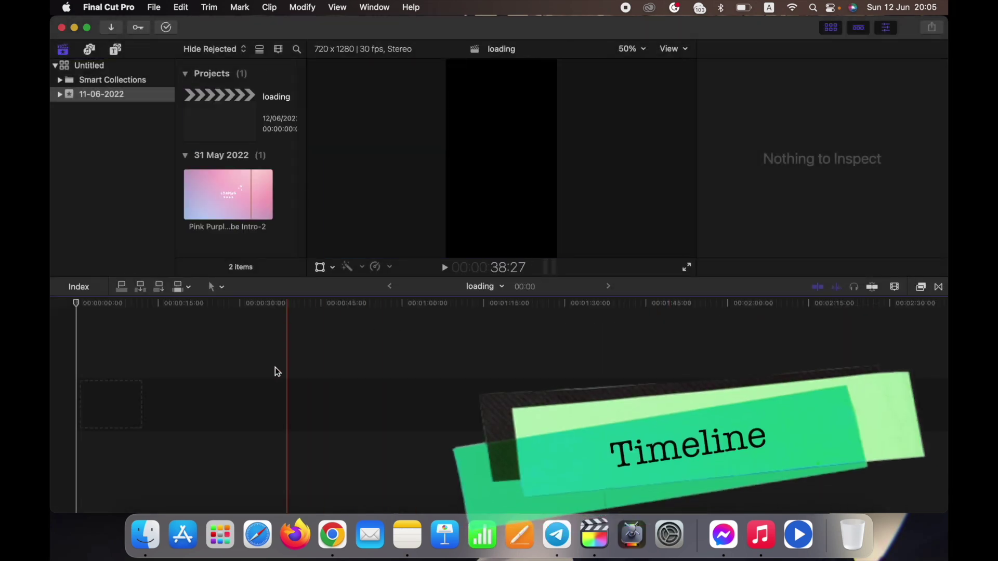
Add the Pink Purple gradient intro clip from the 11-06-2022 event to the start of the loading project's timeline
left_click(115, 399)
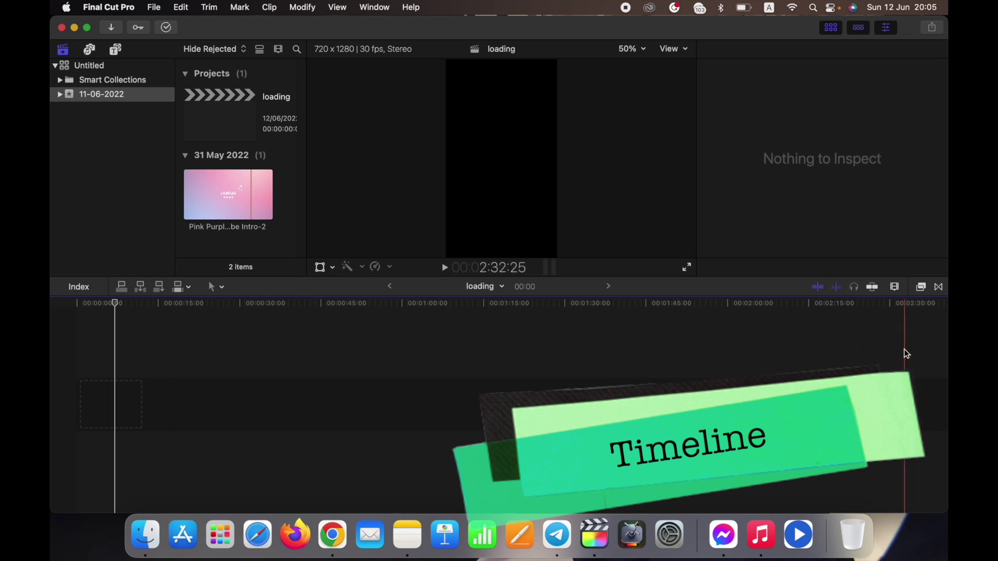
left_click(258, 196)
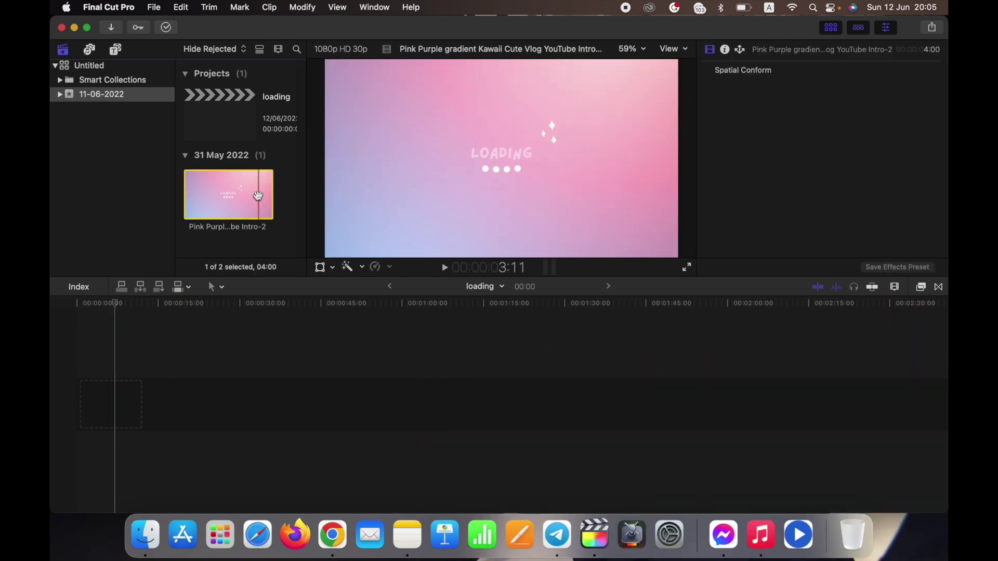
left_click_drag(258, 195, 88, 406)
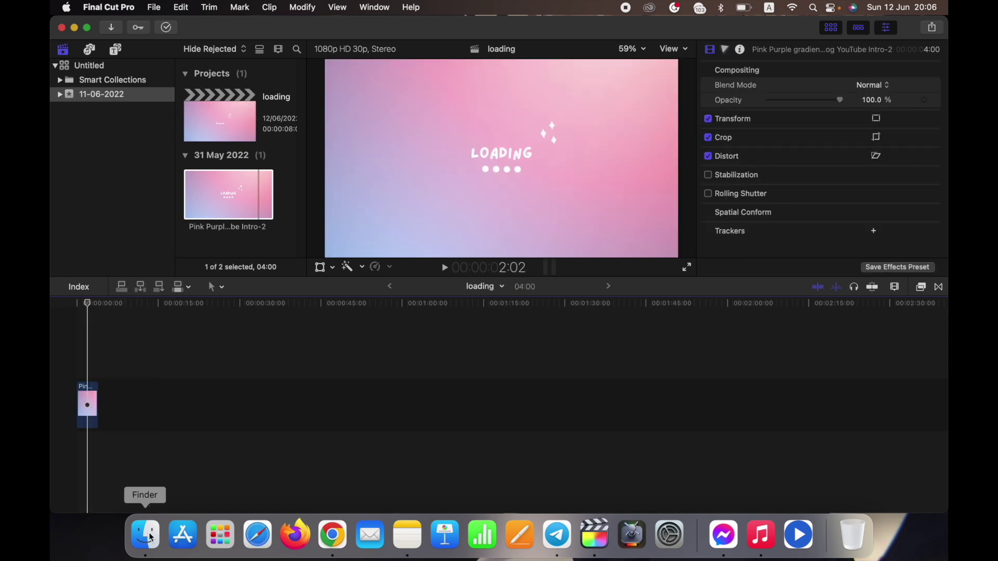
Switch to Finder, add ola outro.mp4 from the Movies folder's Youtube Clips folder after the intro clip in the timeline, and close the Finder window
left_click(146, 535)
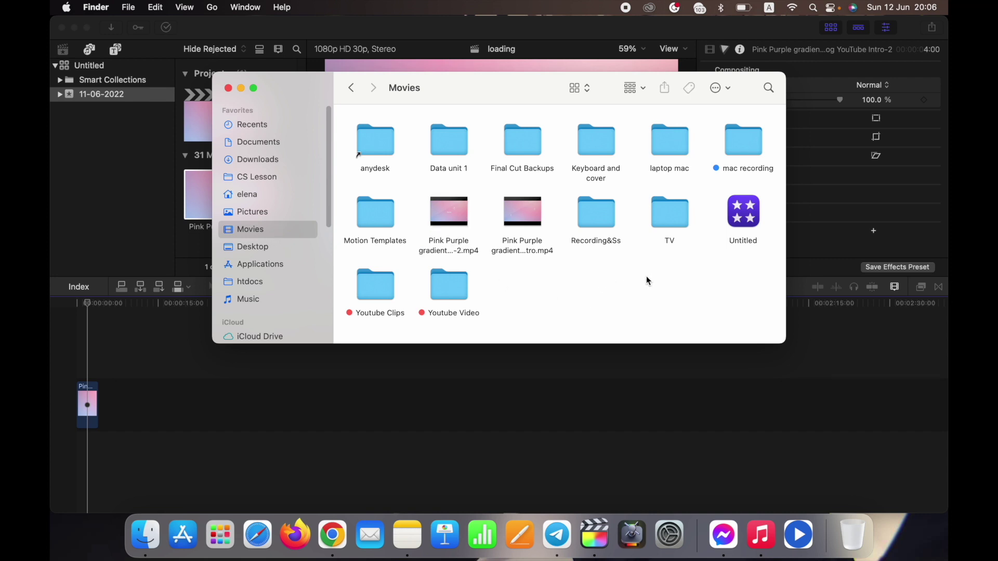
double_click(596, 152)
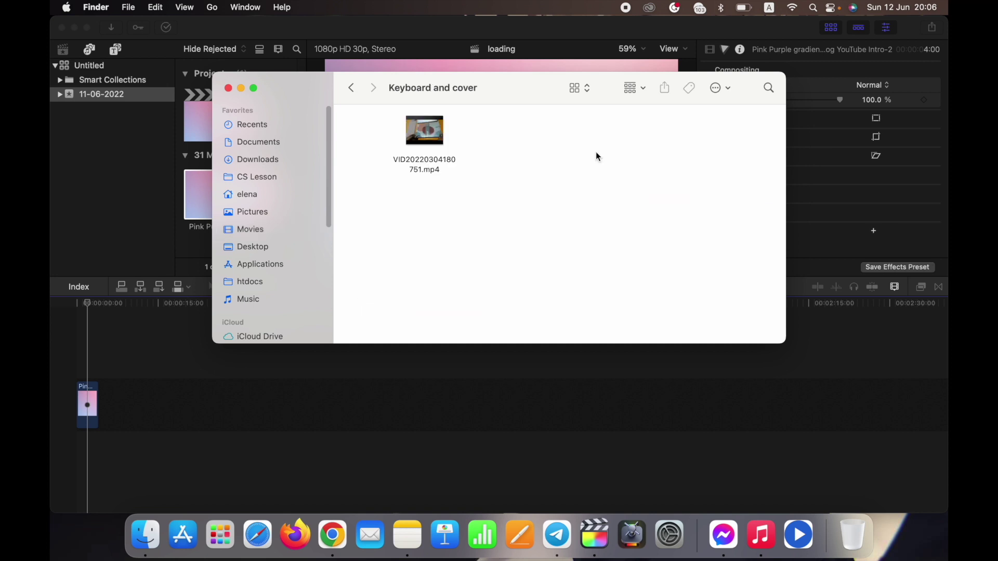
left_click(349, 89)
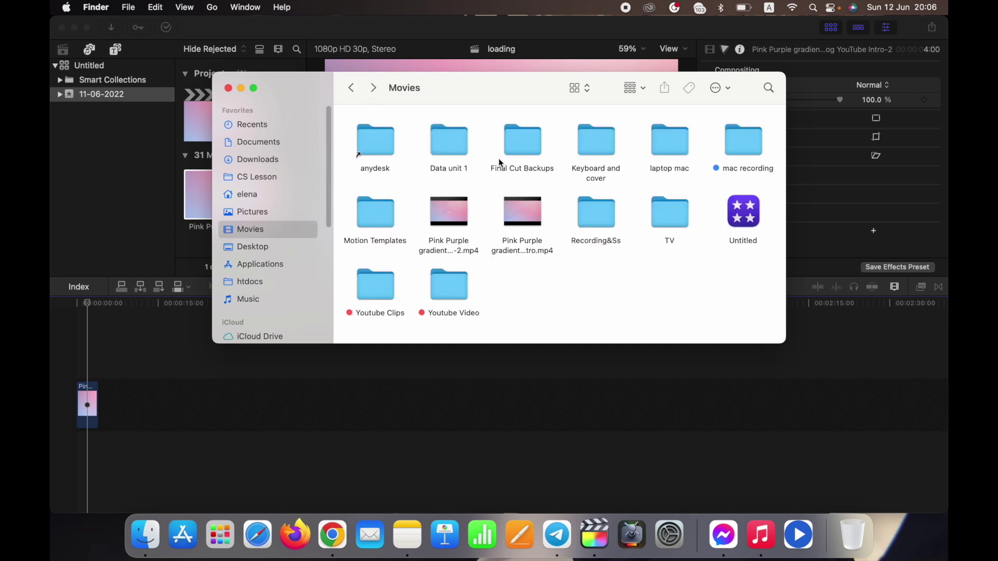
double_click(382, 291)
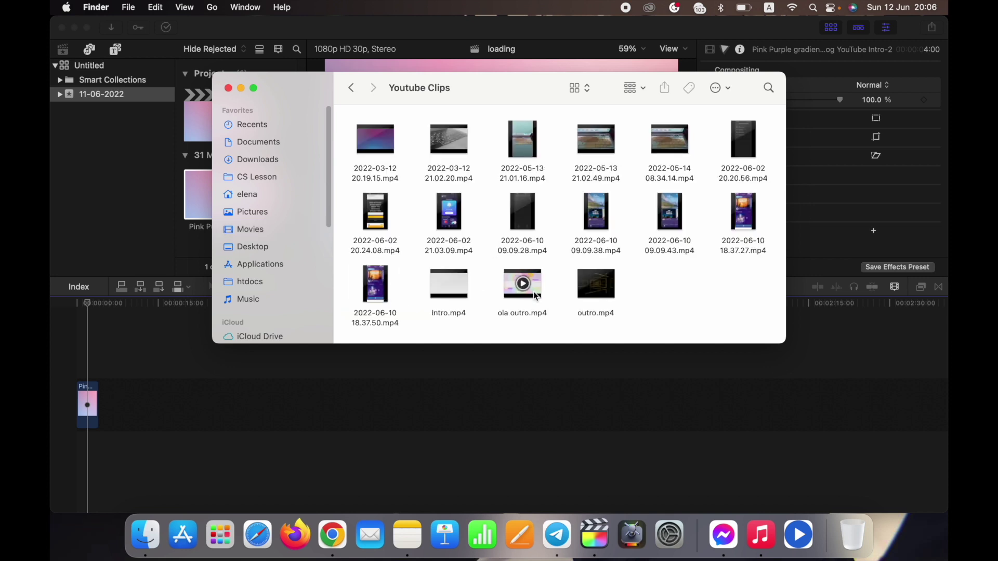
left_click_drag(536, 296, 104, 408)
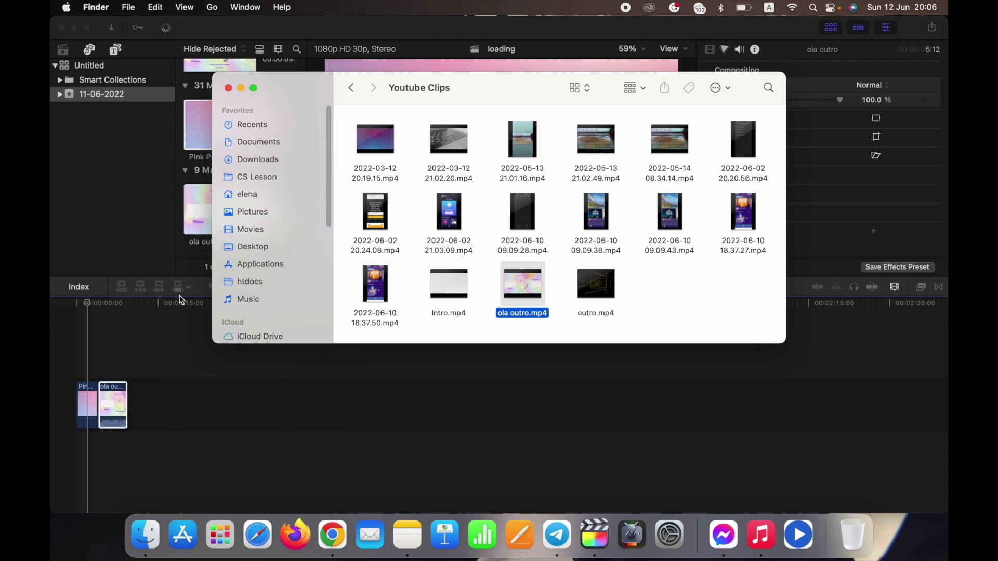
left_click(228, 88)
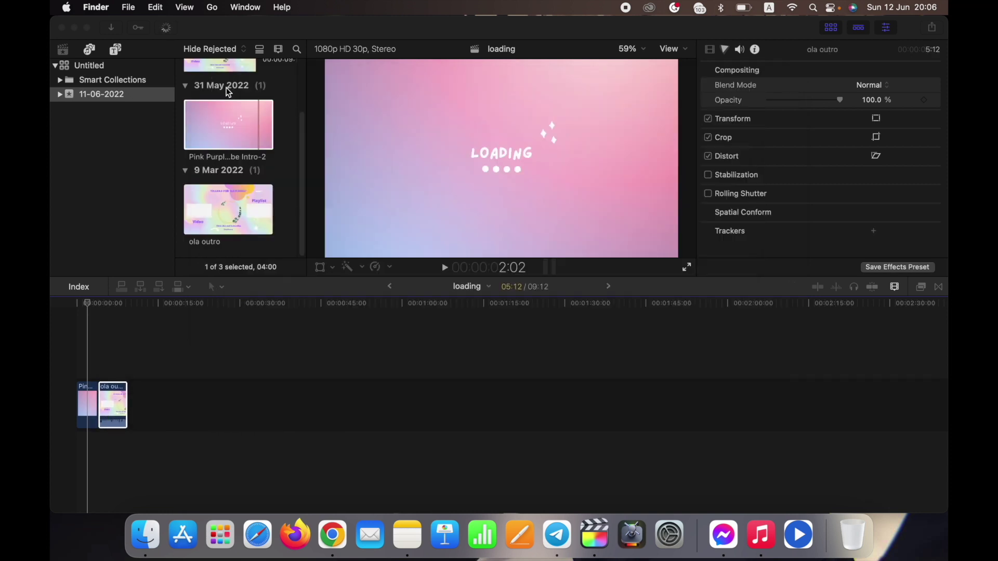
Place the playhead within the ola outro clip and select the Pink Purple gradient intro clip in the timeline
left_click(107, 365)
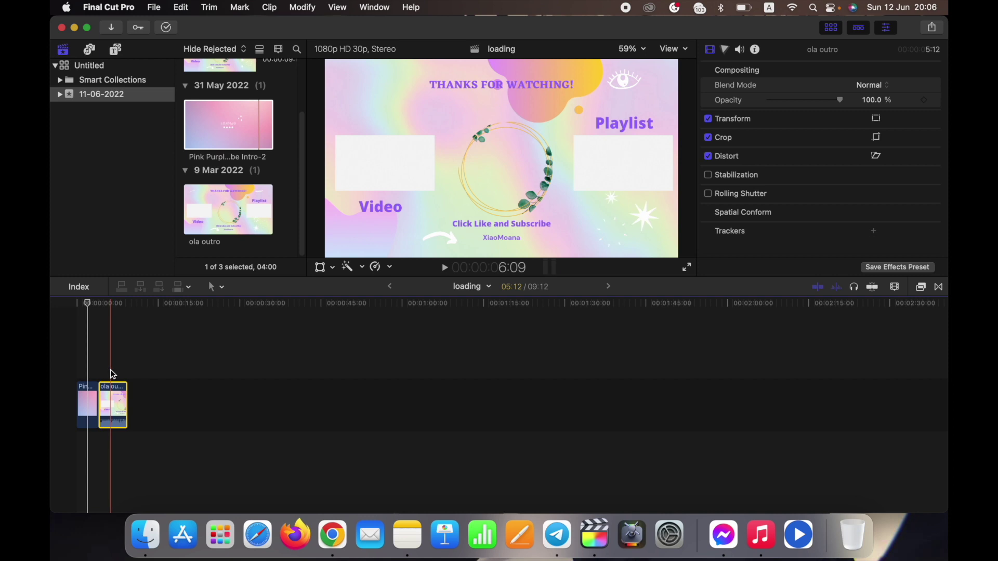
left_click(112, 374)
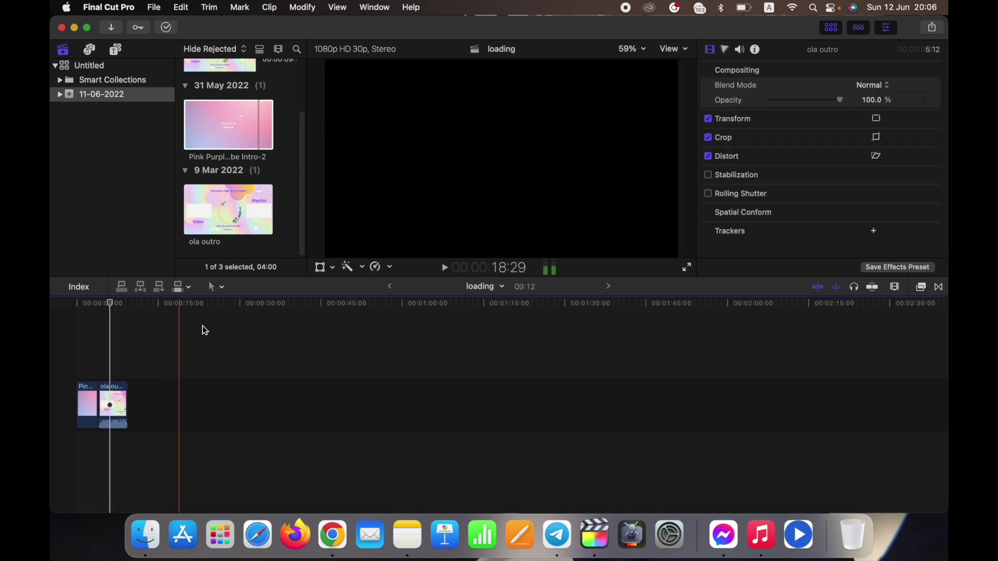
left_click(95, 423)
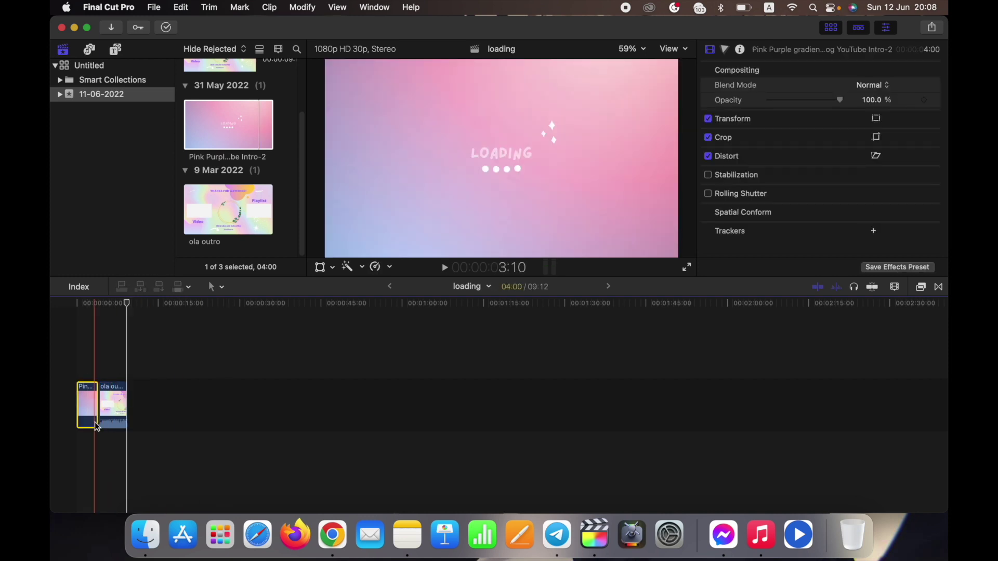